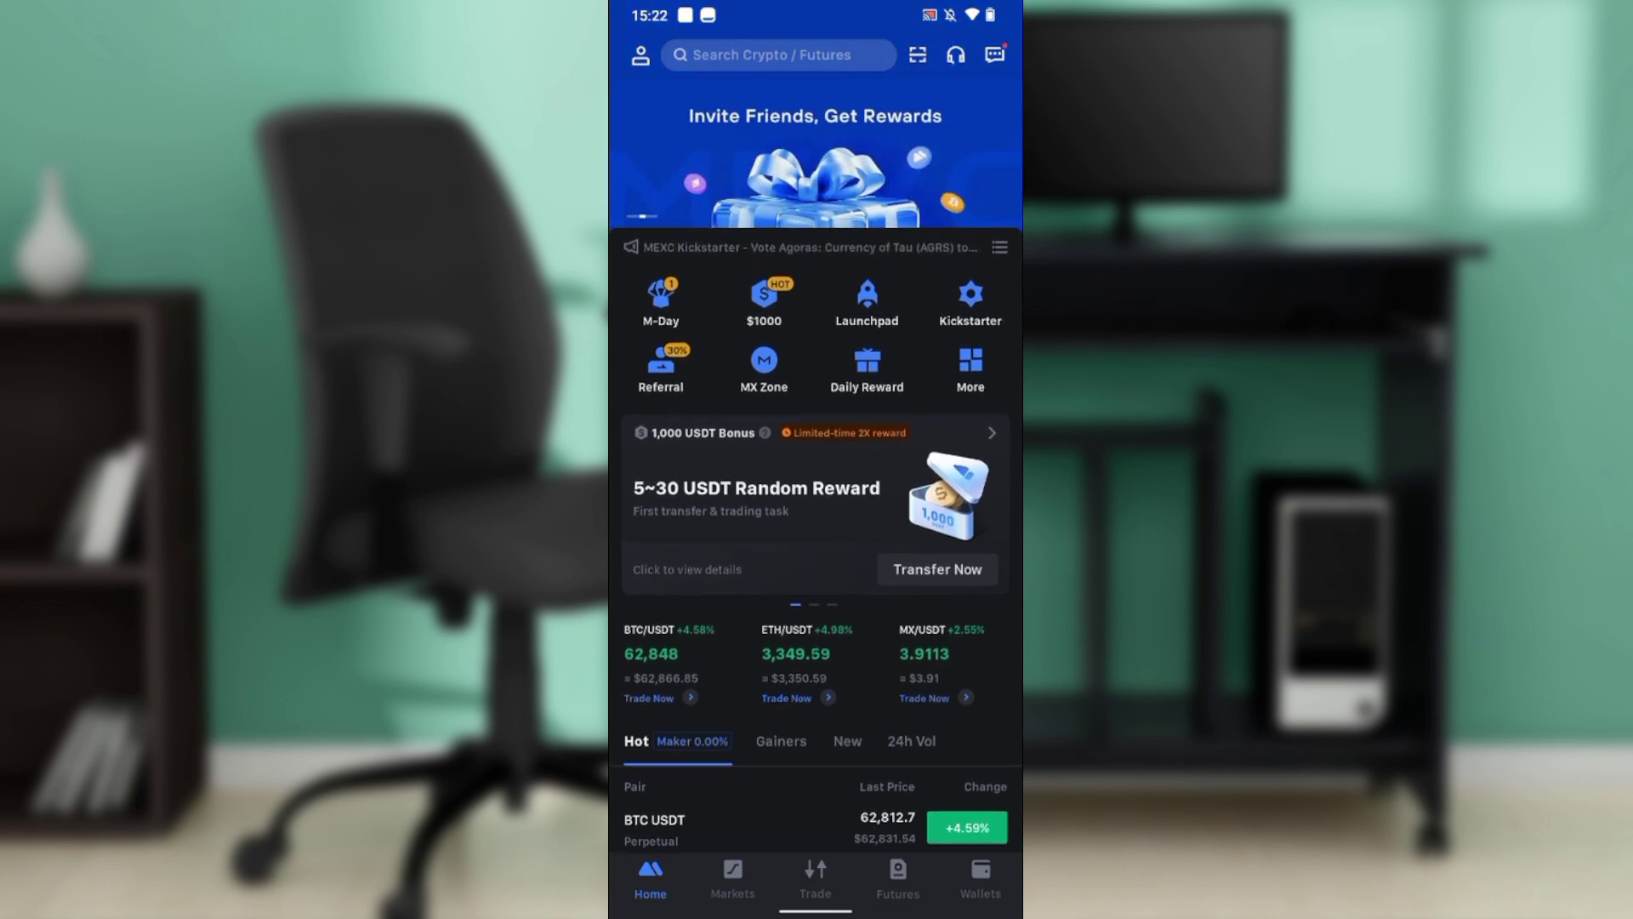
scroll(816, 512, down, 1)
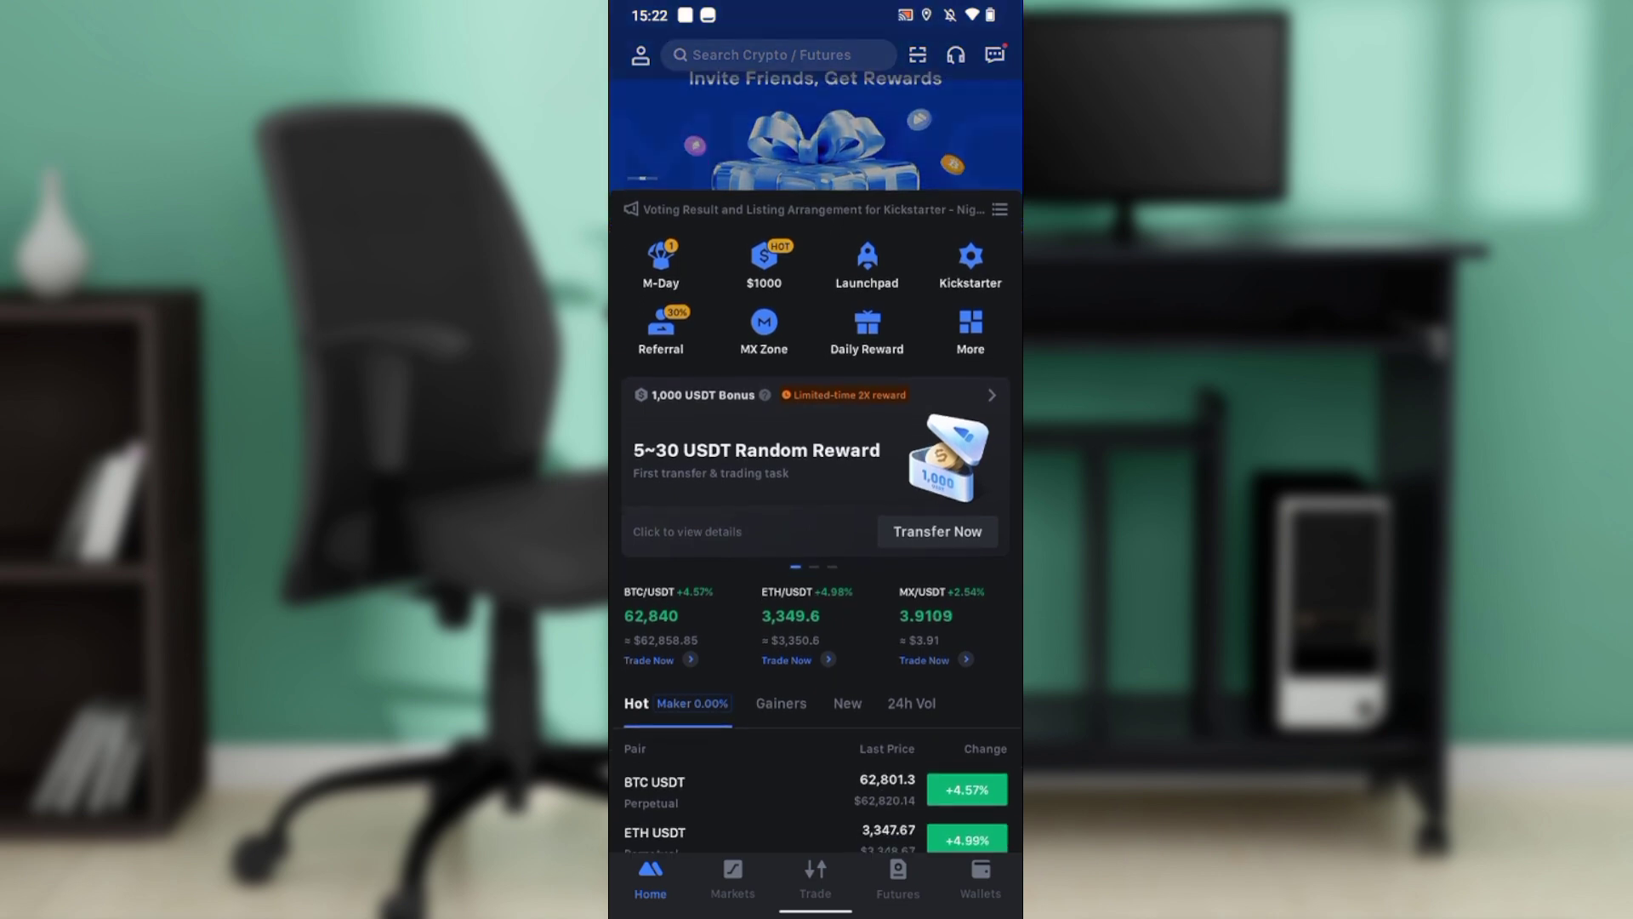
scroll(816, 510, up, 1)
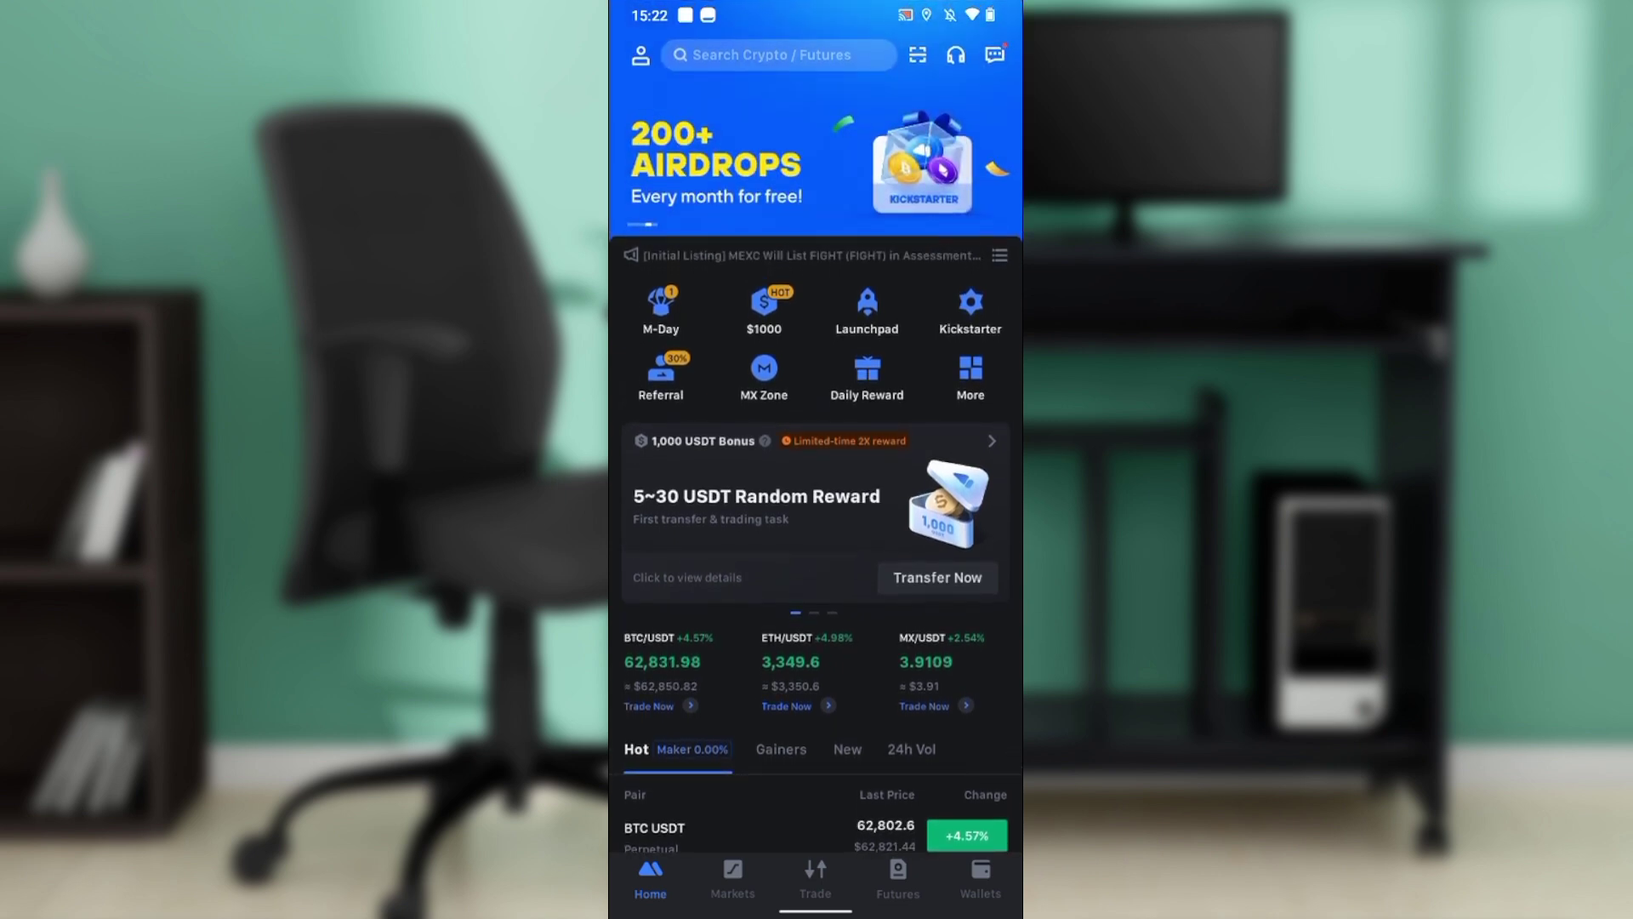
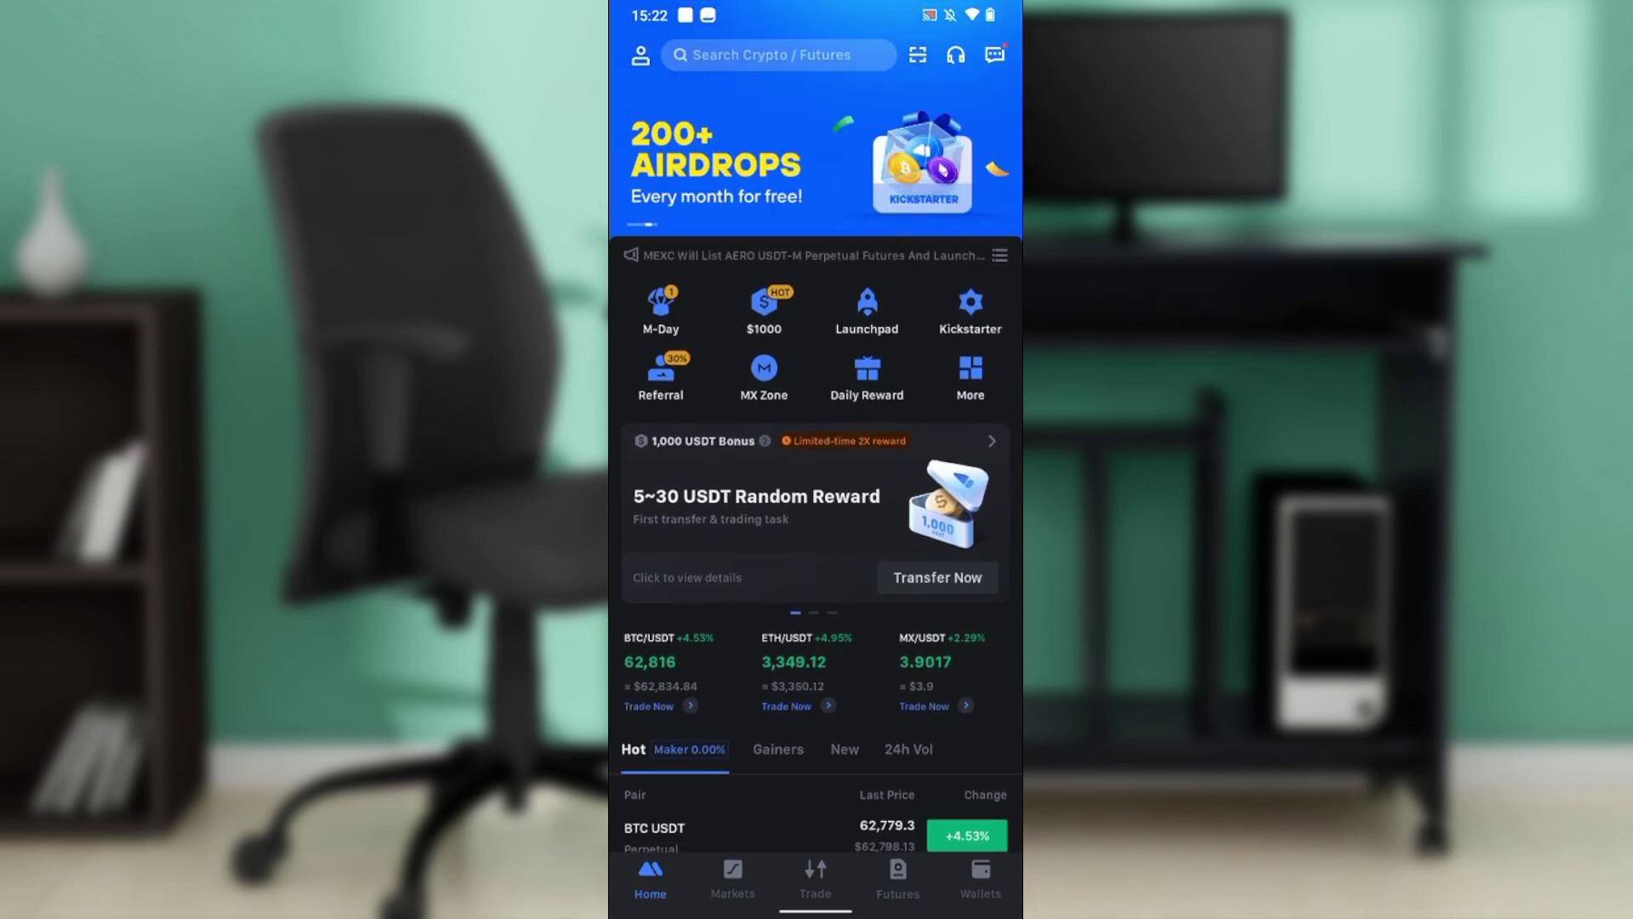
- Open the BTC/USDT spot chart from the home screen ticker
click(650, 661)
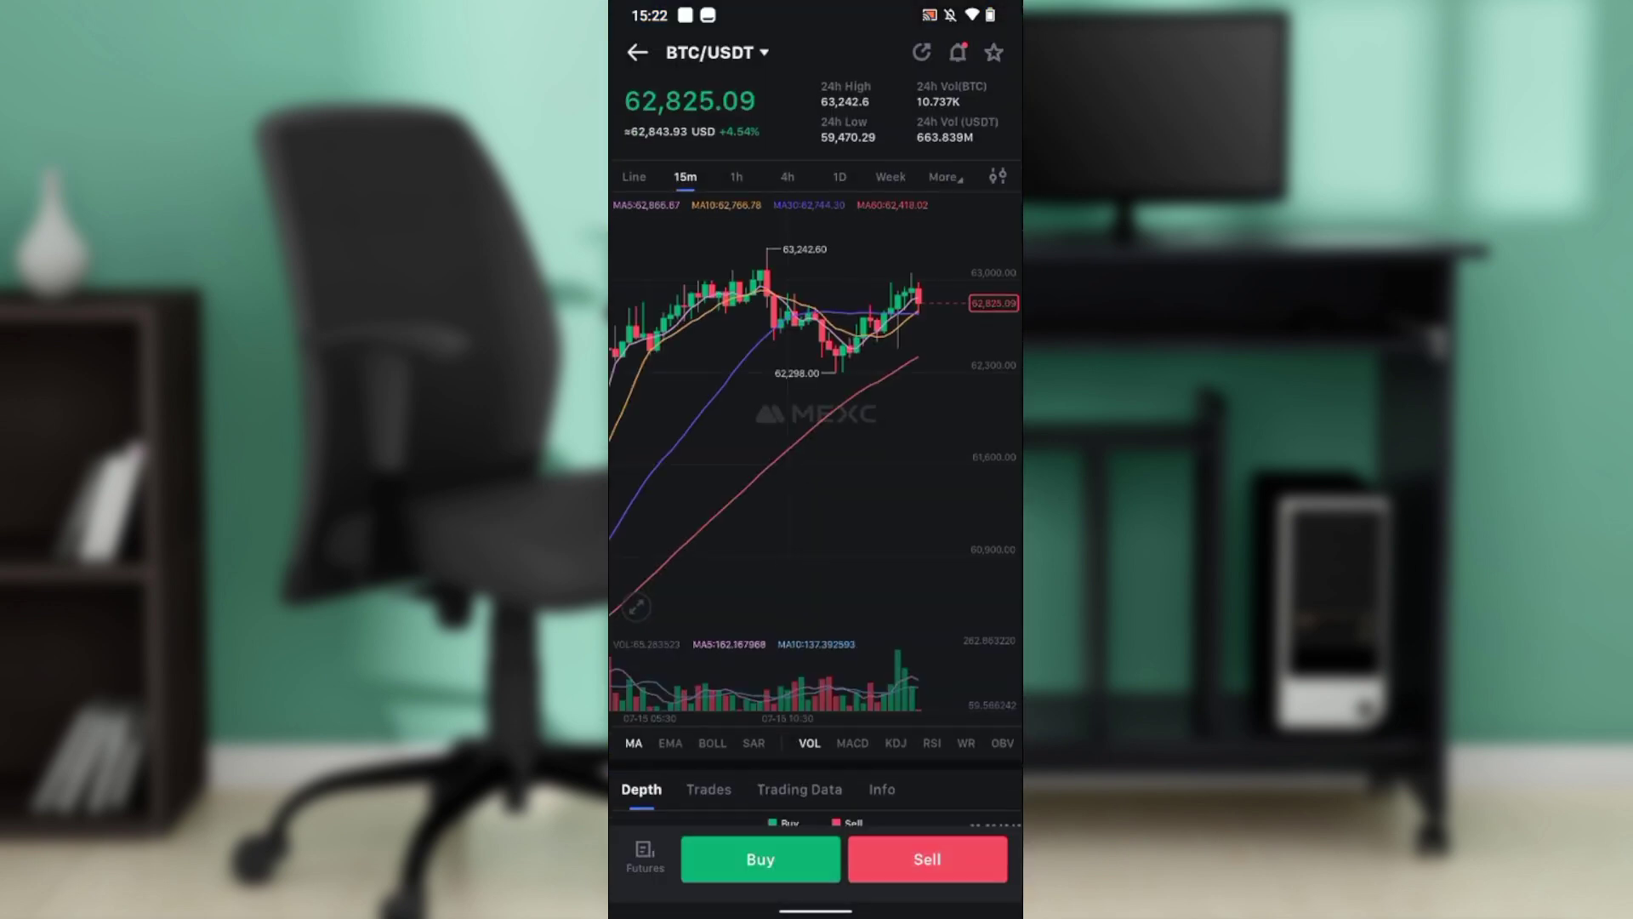
- Go back from the BTC/USDT chart to the MEXC home screen
click(638, 52)
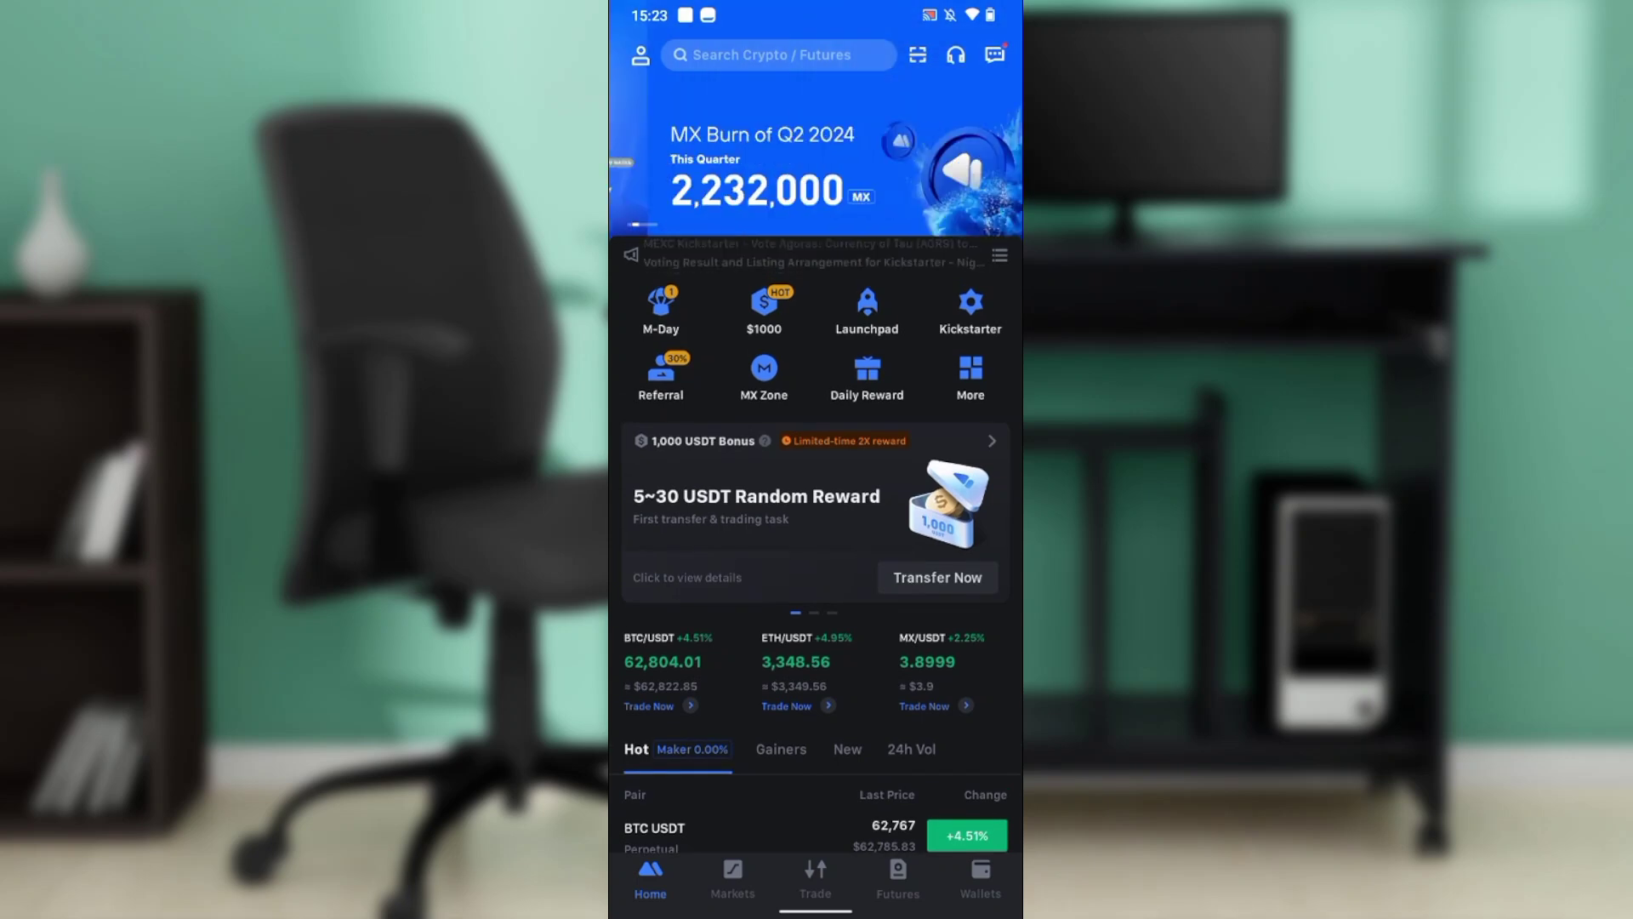
scroll(817, 510, down, 1)
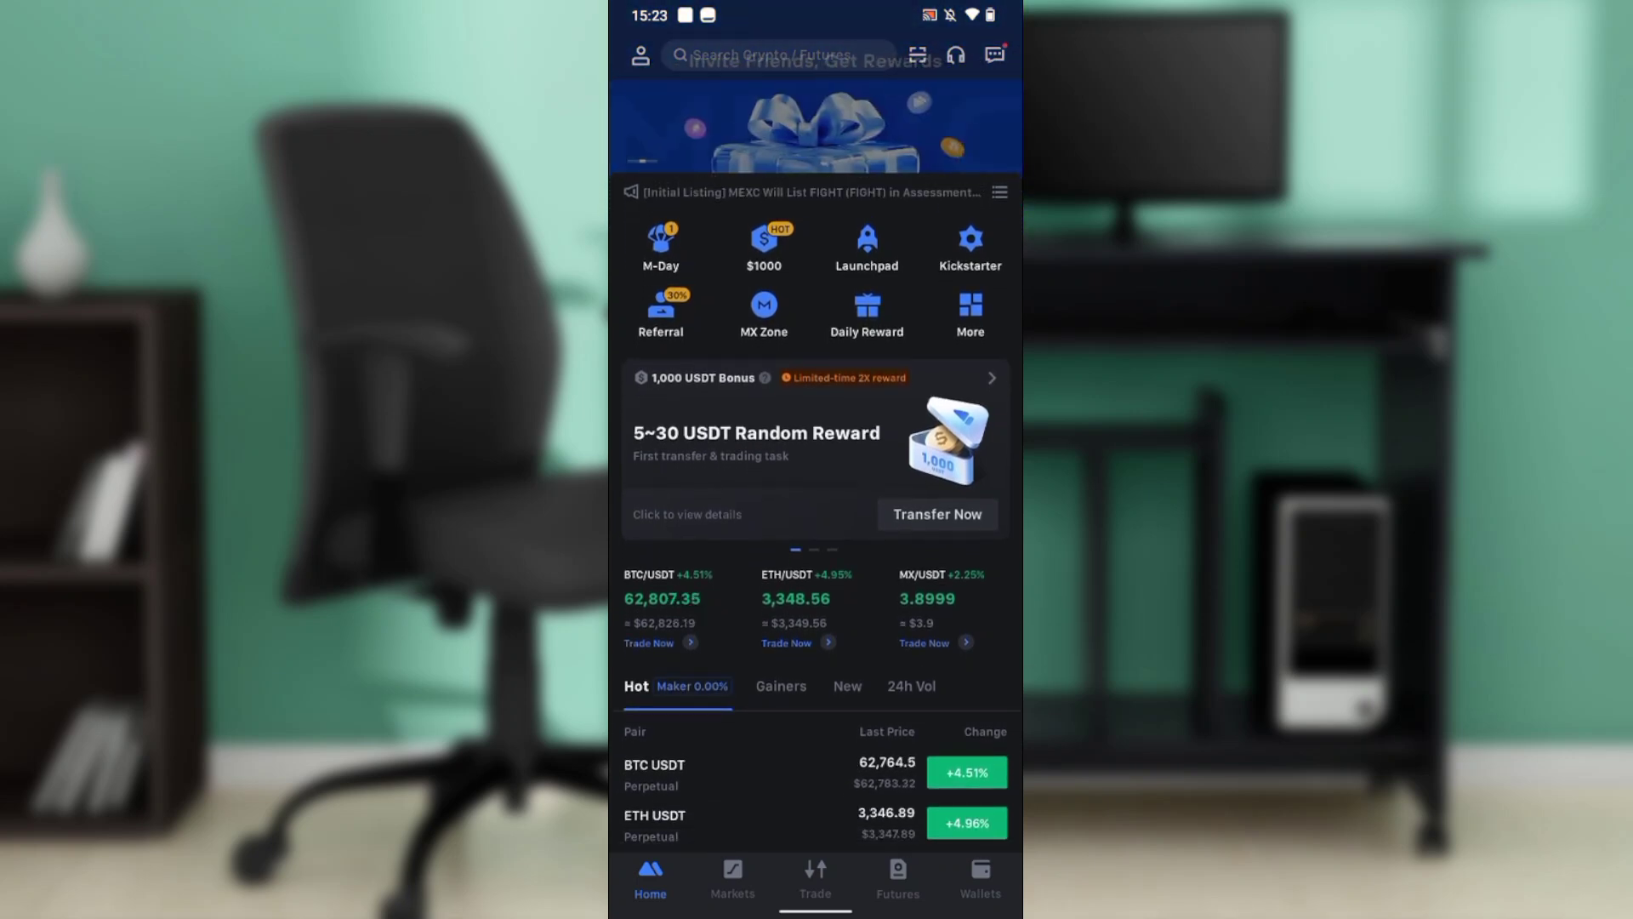
scroll(817, 510, up, 1)
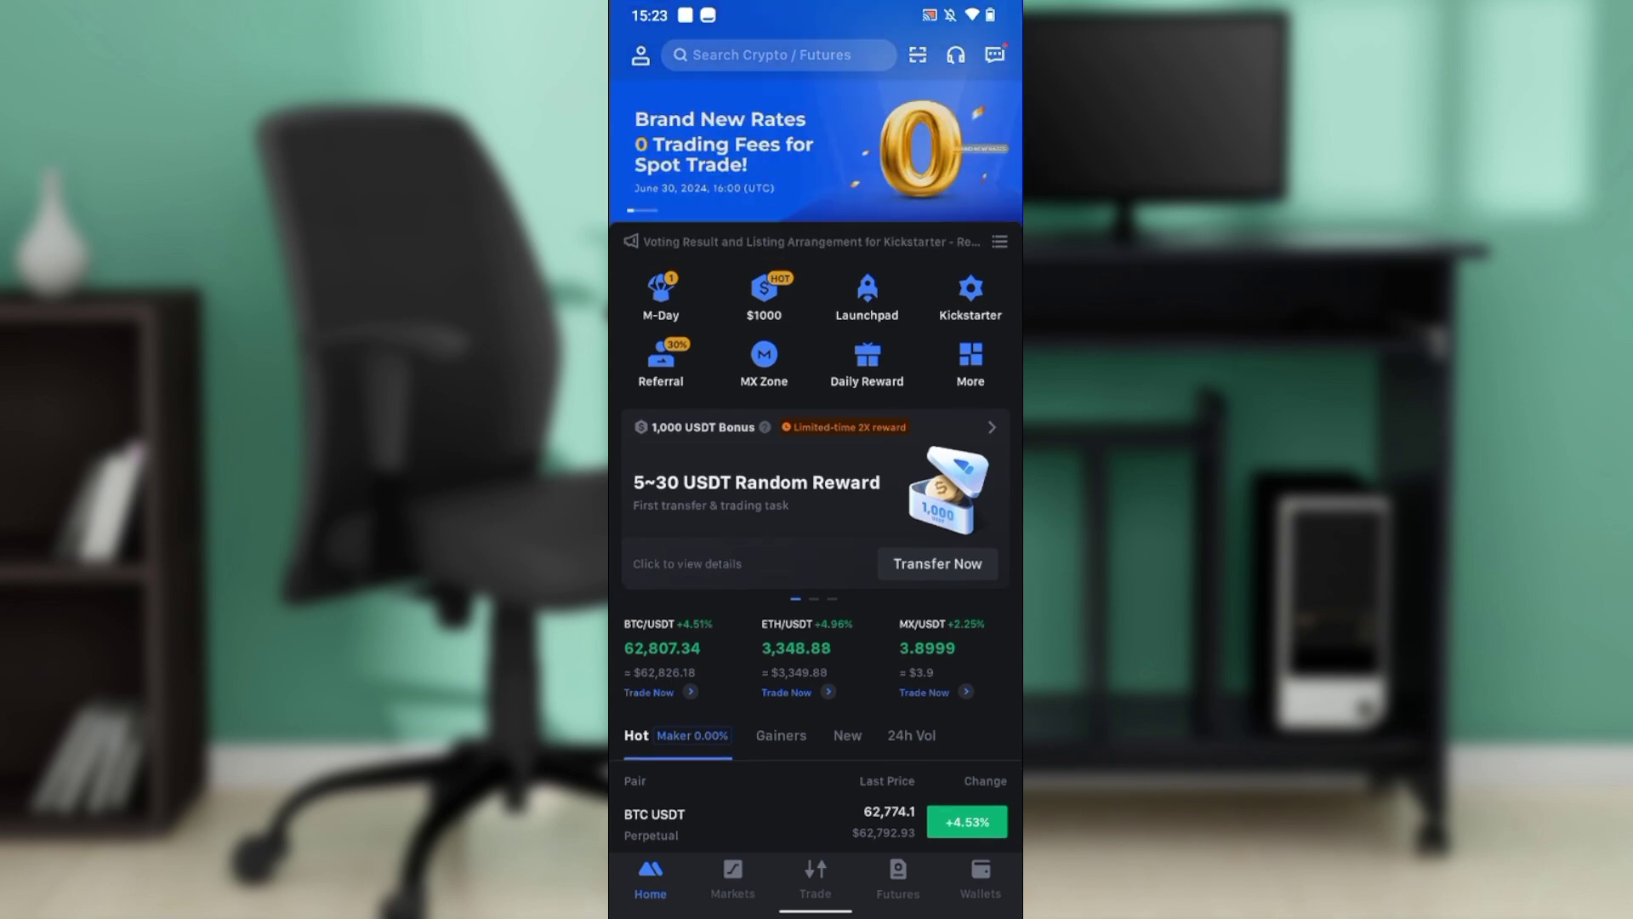
scroll(818, 510, down, 1)
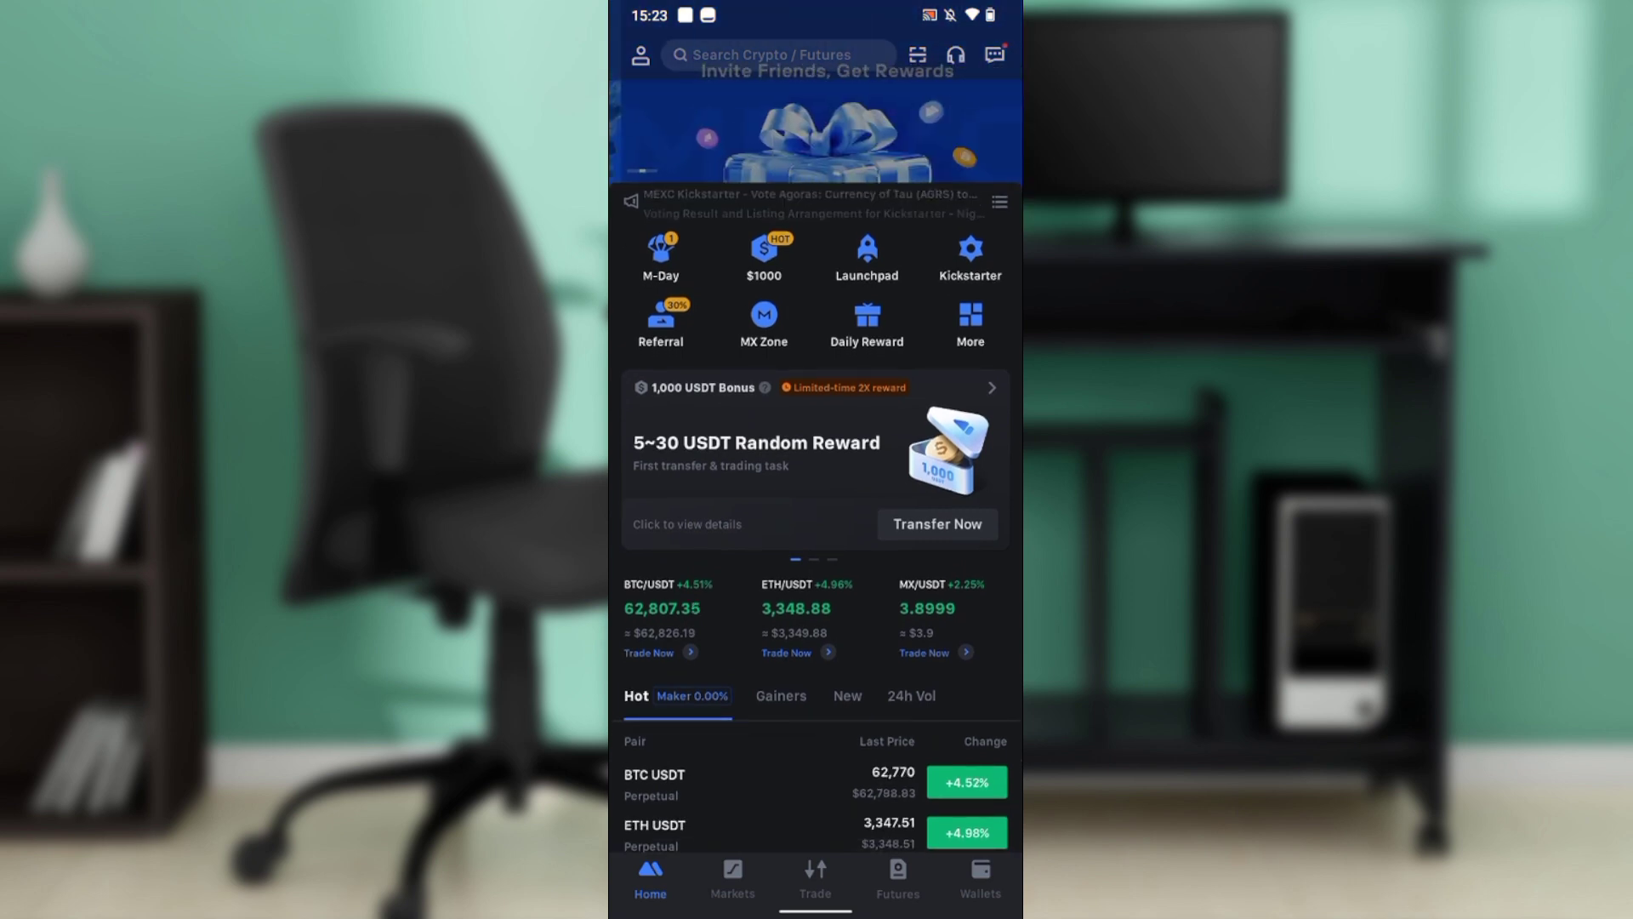
click(654, 773)
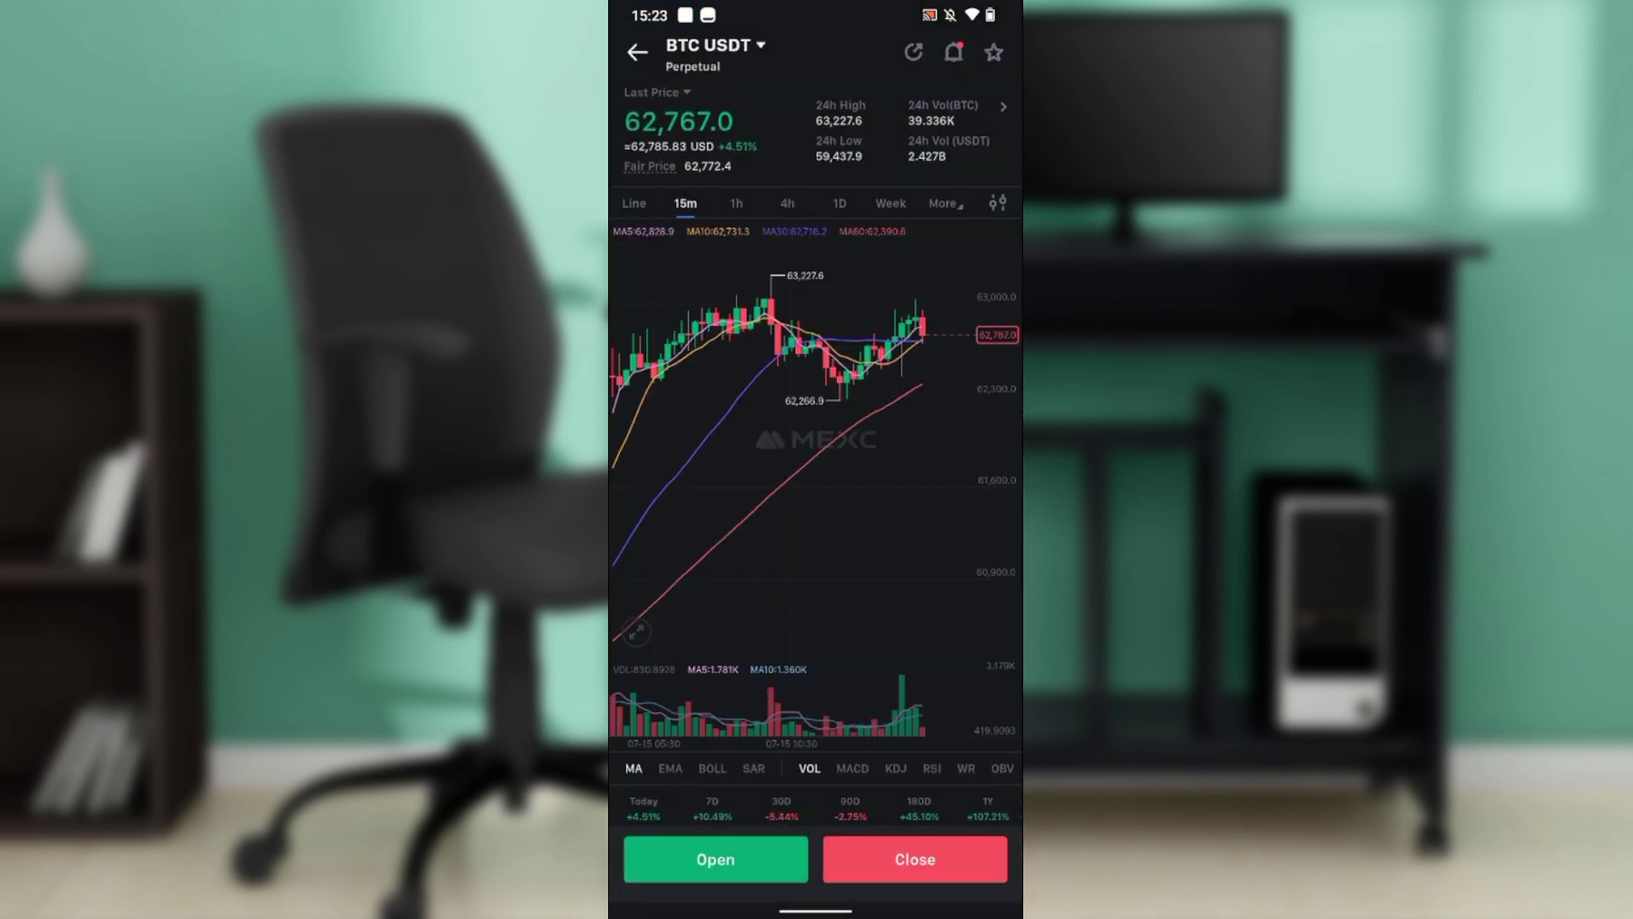
drag(612, 460, 893, 459)
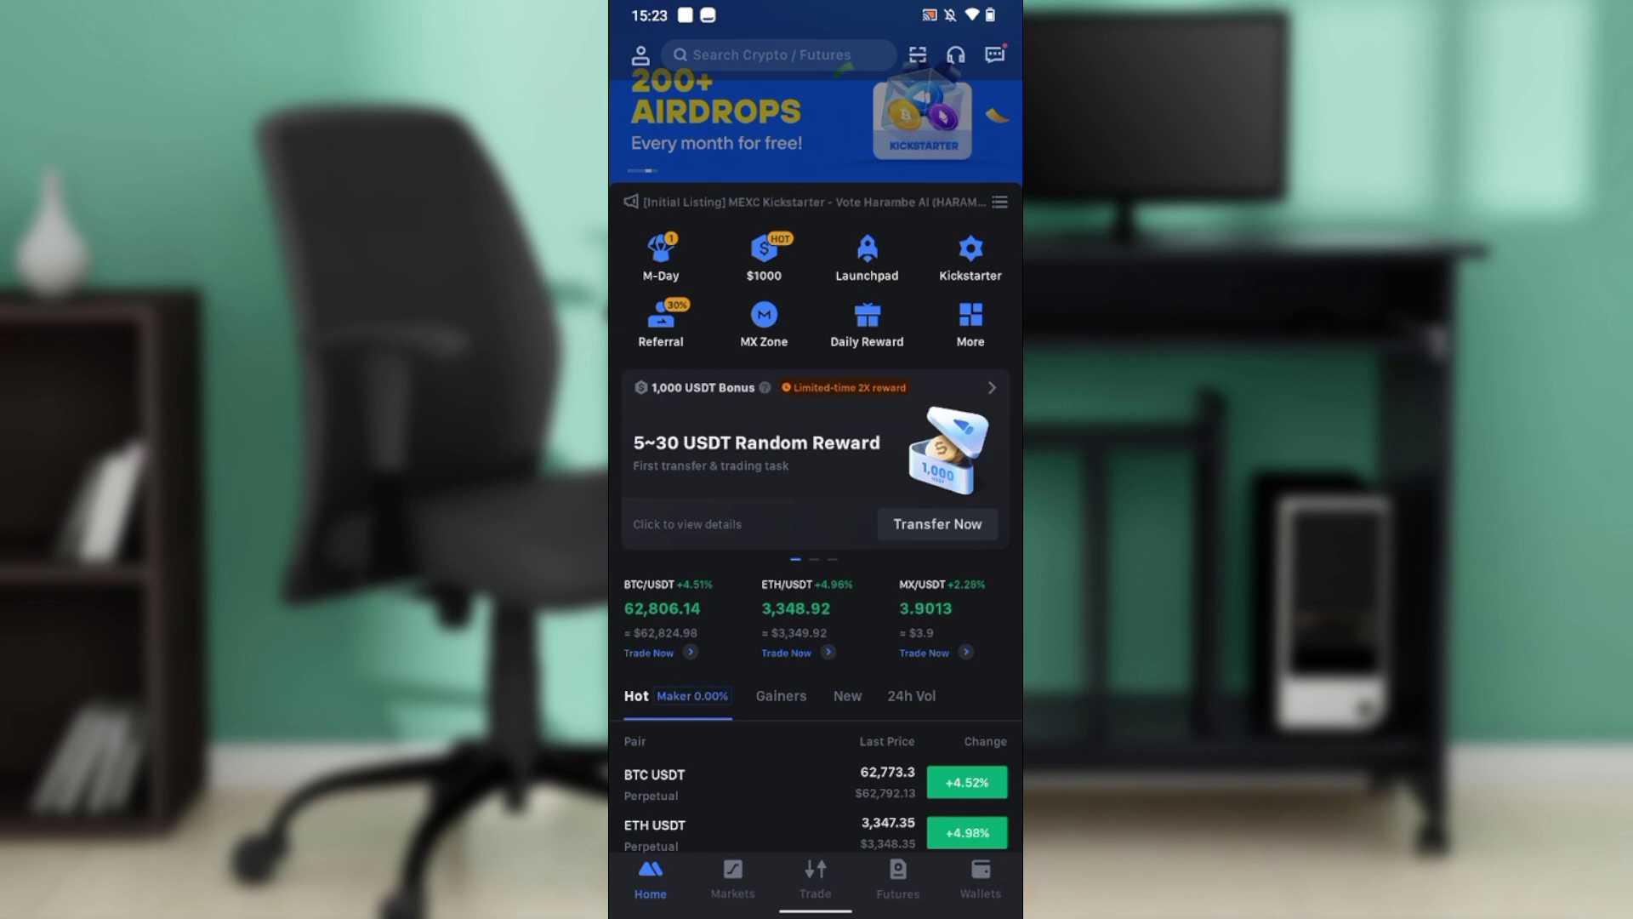
scroll(817, 511, down, 1)
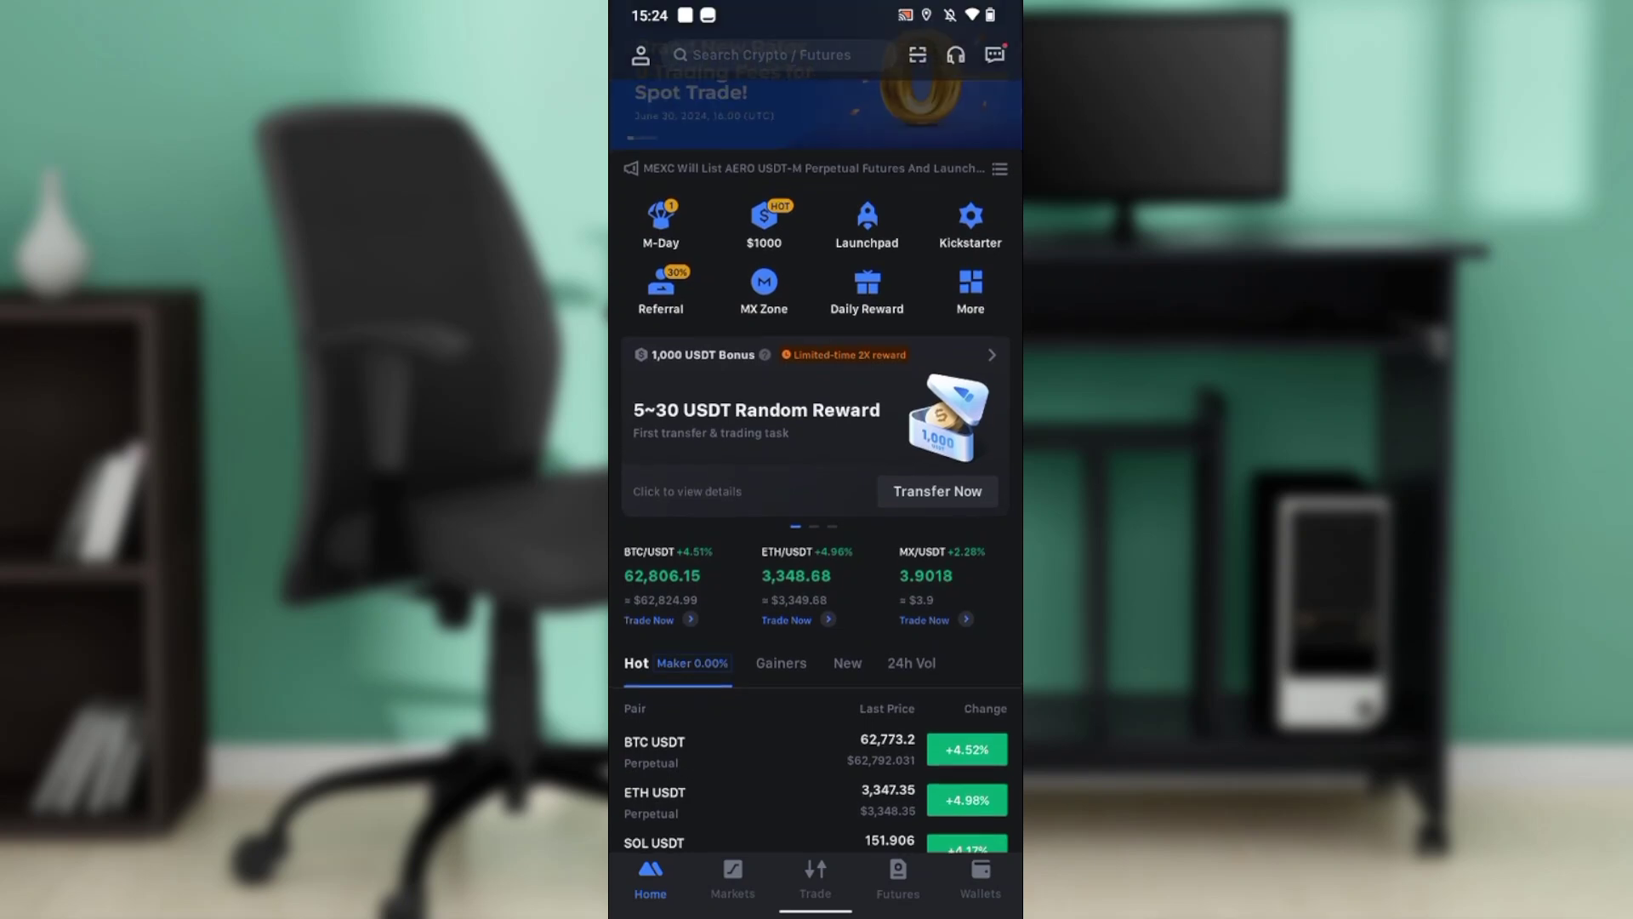
scroll(816, 511, down, 1)
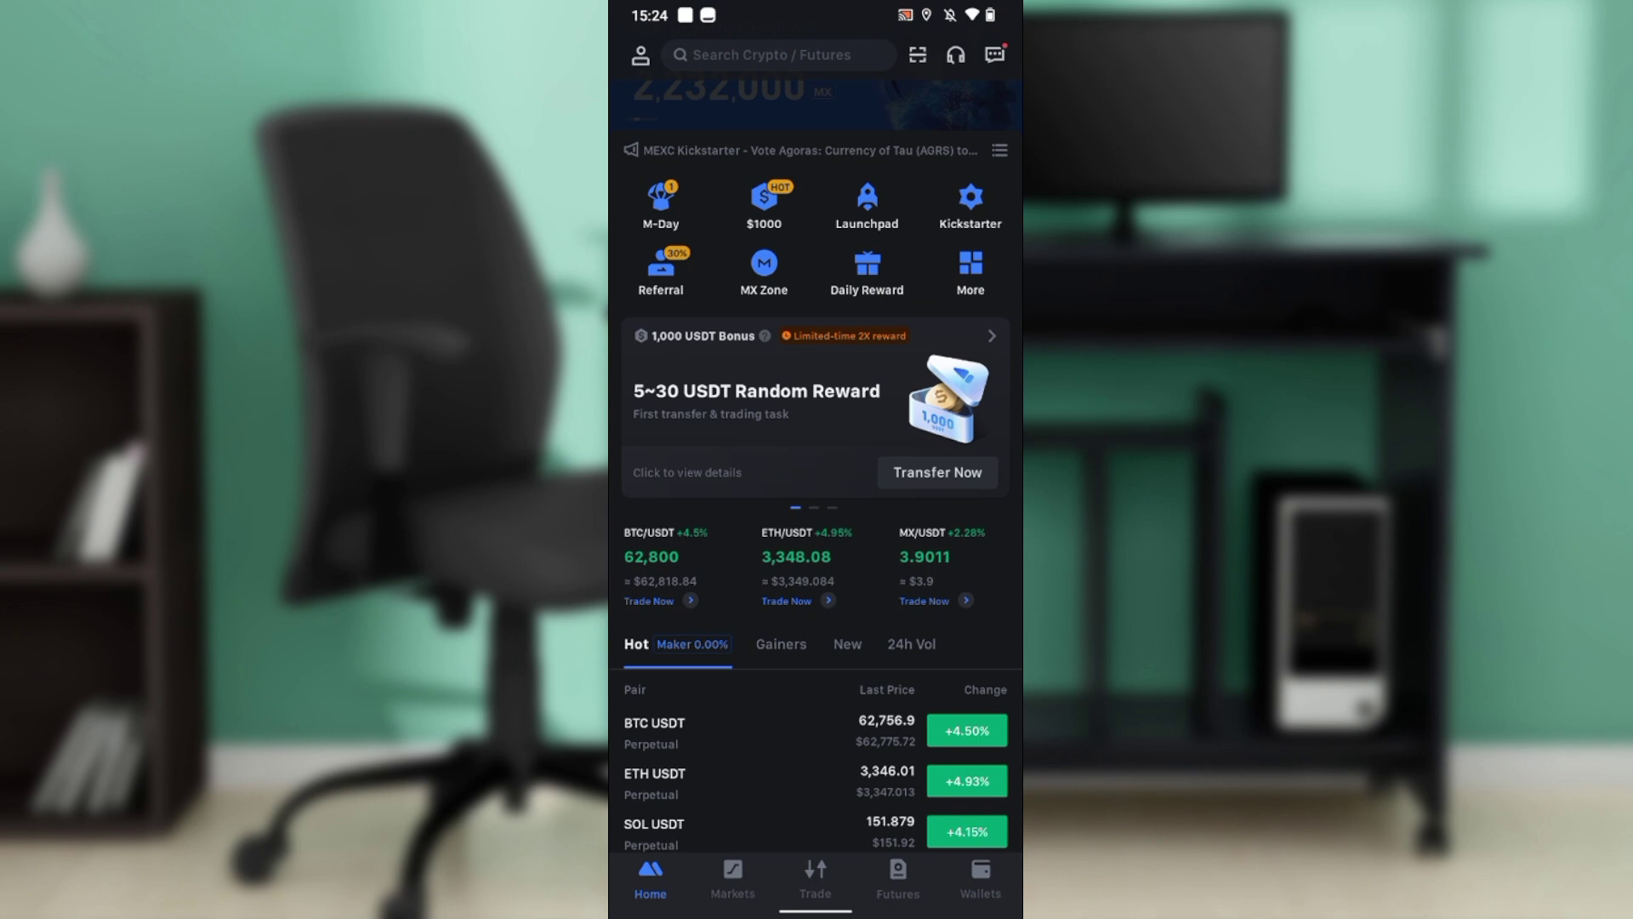
scroll(817, 511, up, 1)
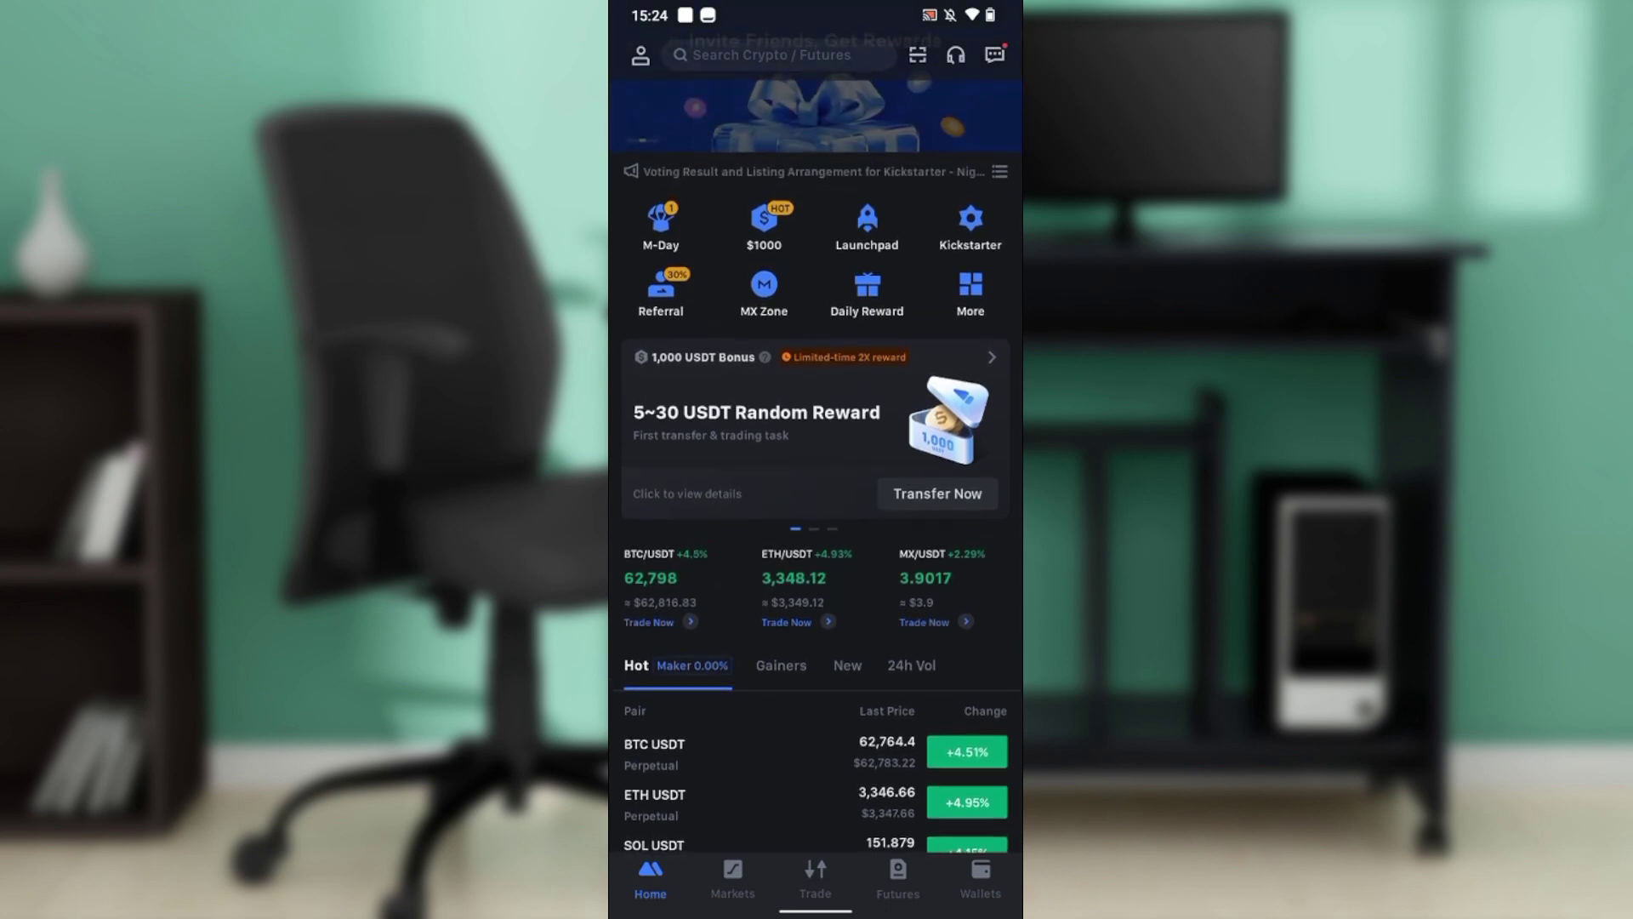
scroll(817, 511, down, 1)
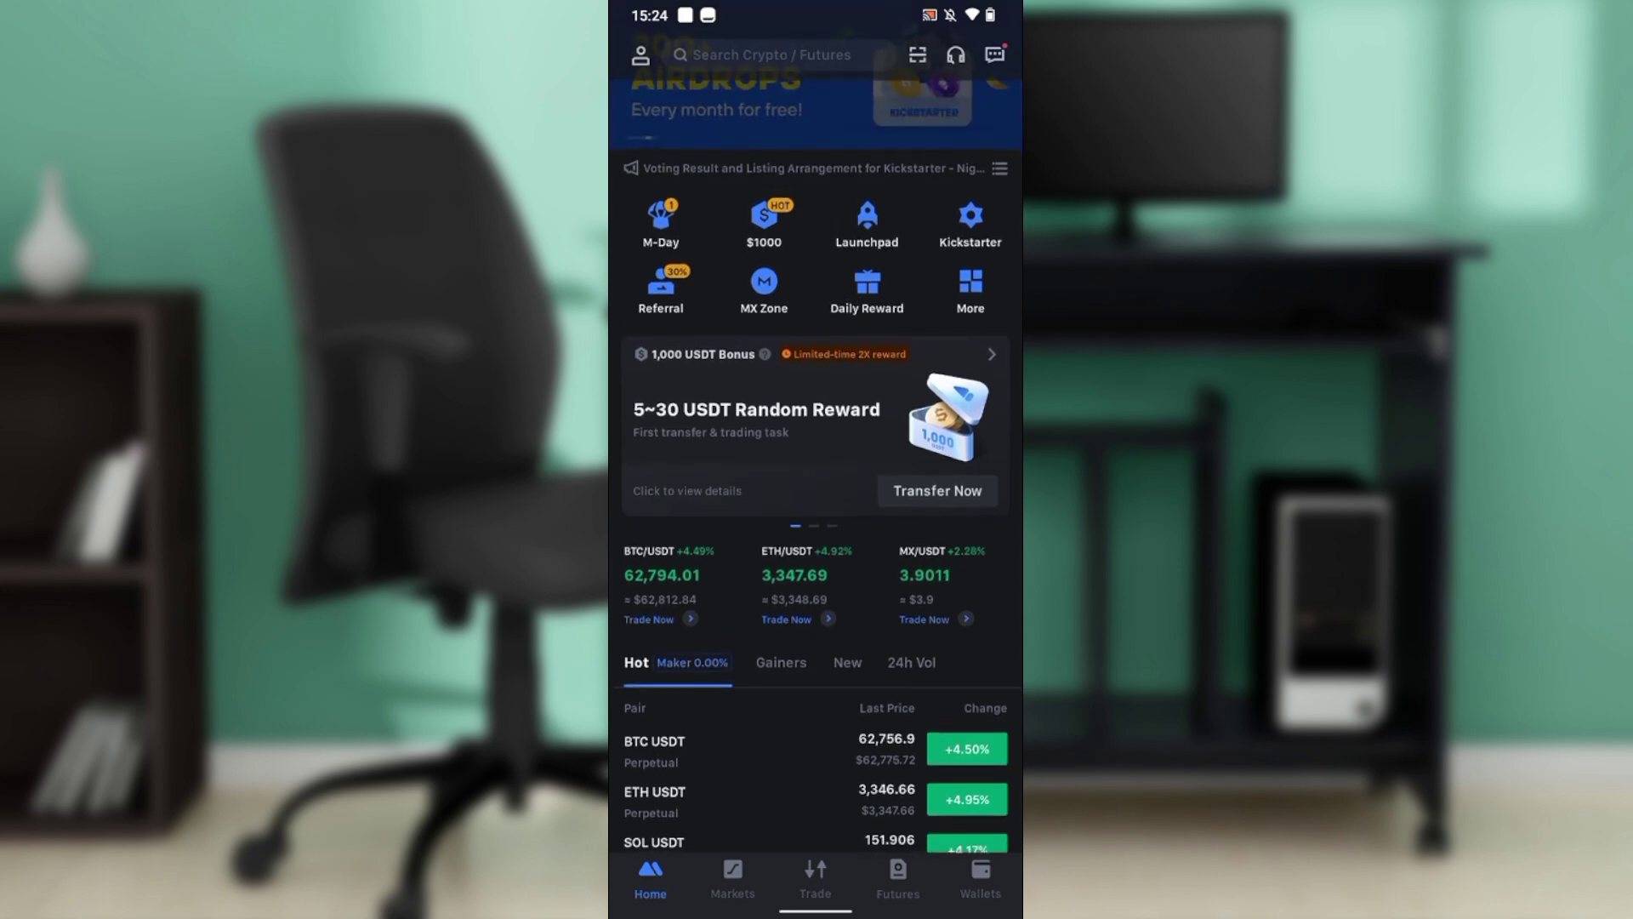